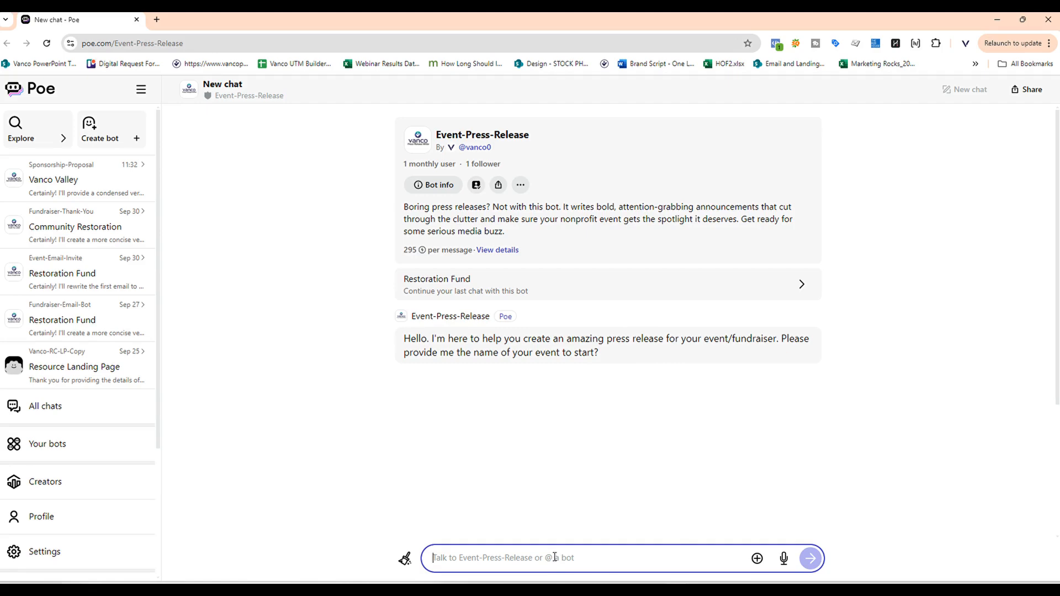
# - Submit the event name Vanco Valley Restoration Fund, and its date and time: Saturday, April 20, 2024, 9:00 AM – 4:00 PM
pyautogui.write('Vanco Valley Restoration Fund')
pyautogui.press('Return')
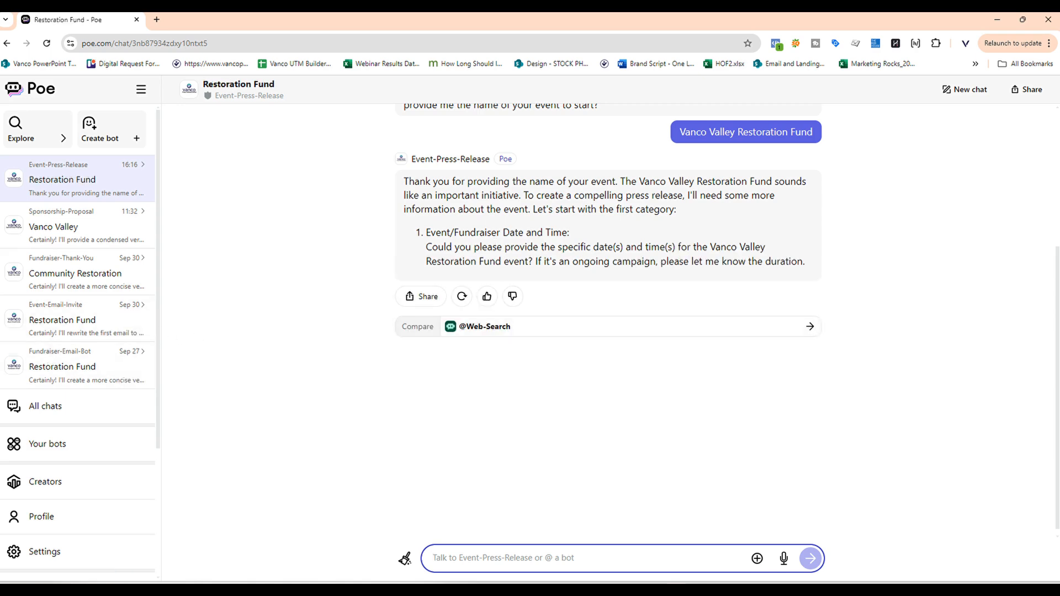
pyautogui.write('Event/Fundraiser Date and Time:  Date: Saturday, April 20, 2024 Time: 9:00 AM – 4:00 PM')
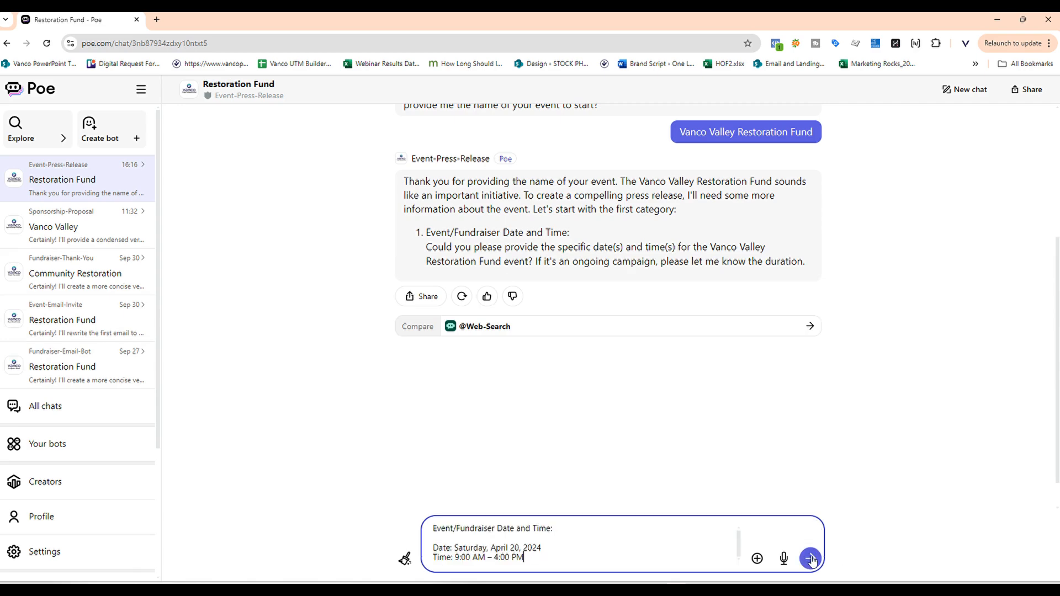
pyautogui.click(810, 558)
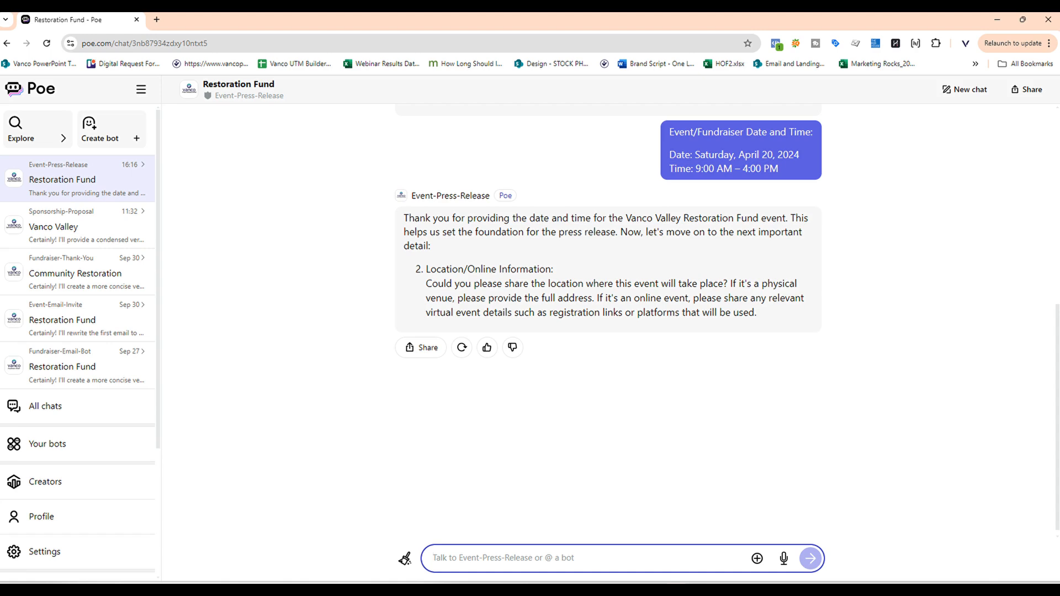
pyautogui.hotkey('alt', 'Tab')
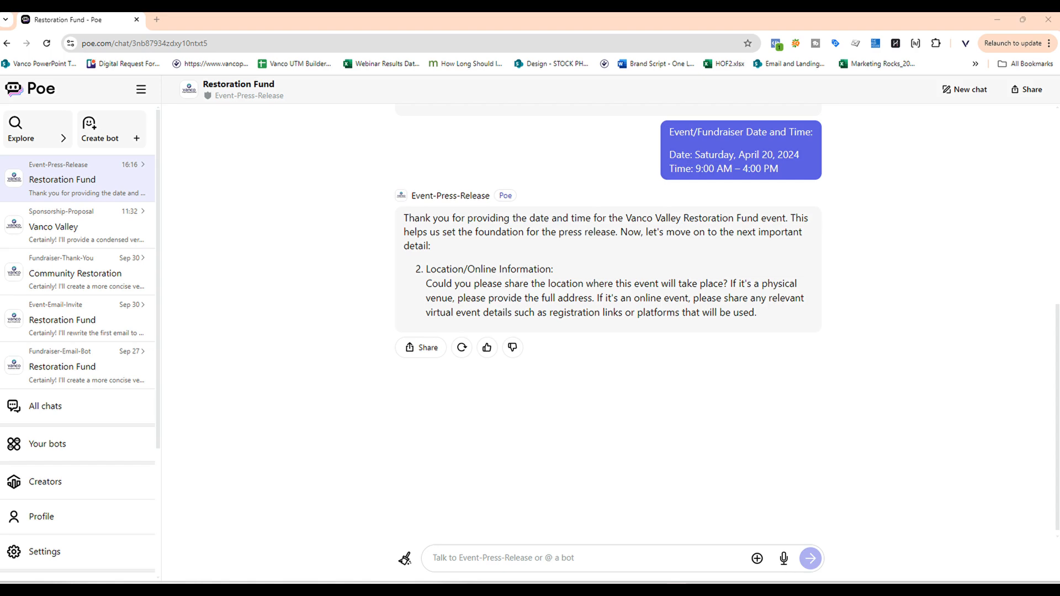
pyautogui.write('Physical Address: Vanco Valley Community Park, 500 Greenway Drive, Vanco City, VT 01234 Online Registration: Register at www.vancovalleyrestoration.org/treeday')
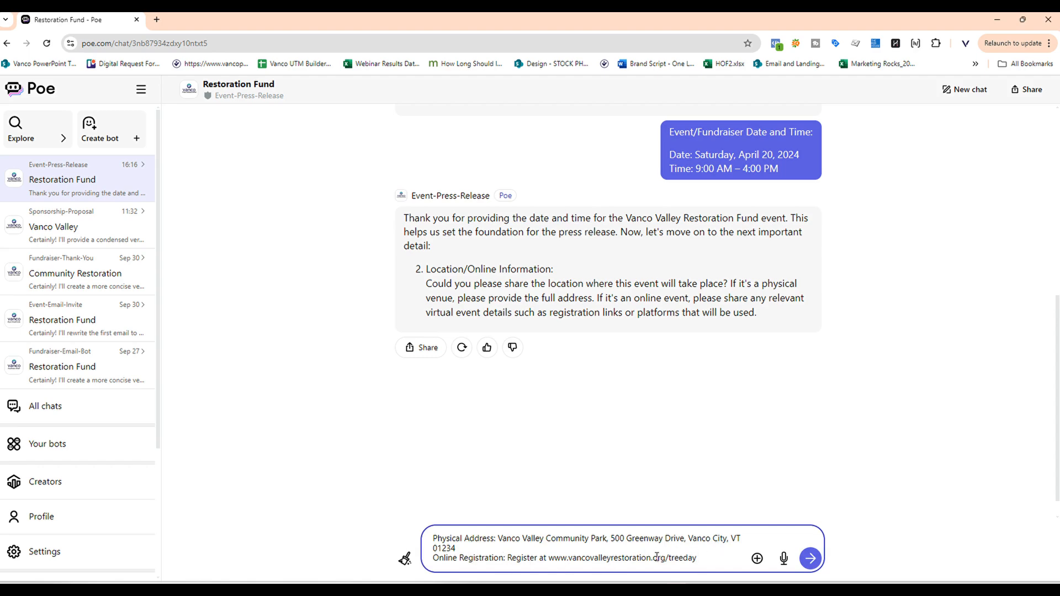
pyautogui.click(810, 558)
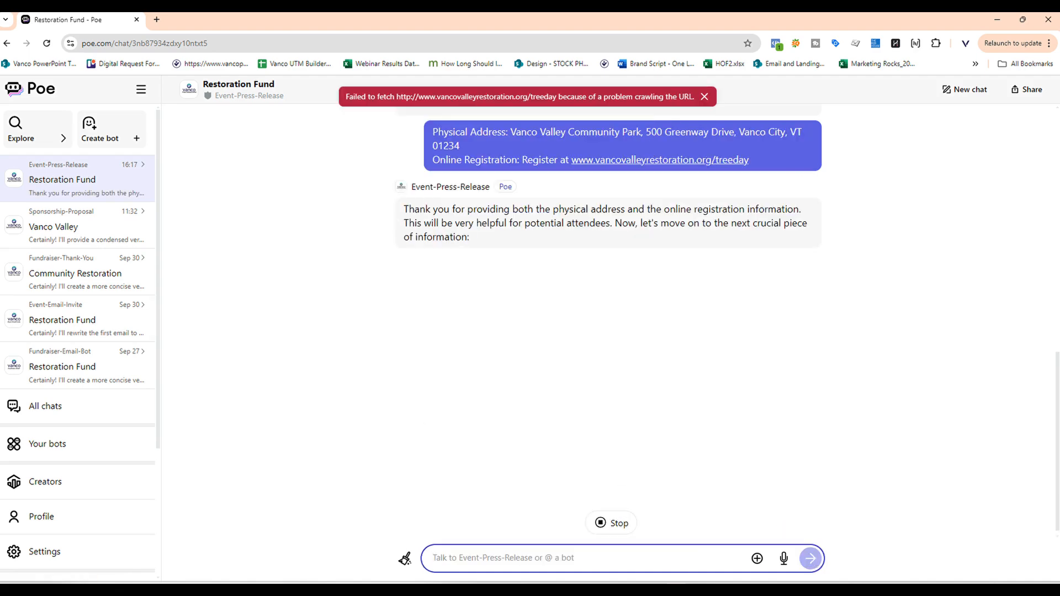
pyautogui.click(704, 96)
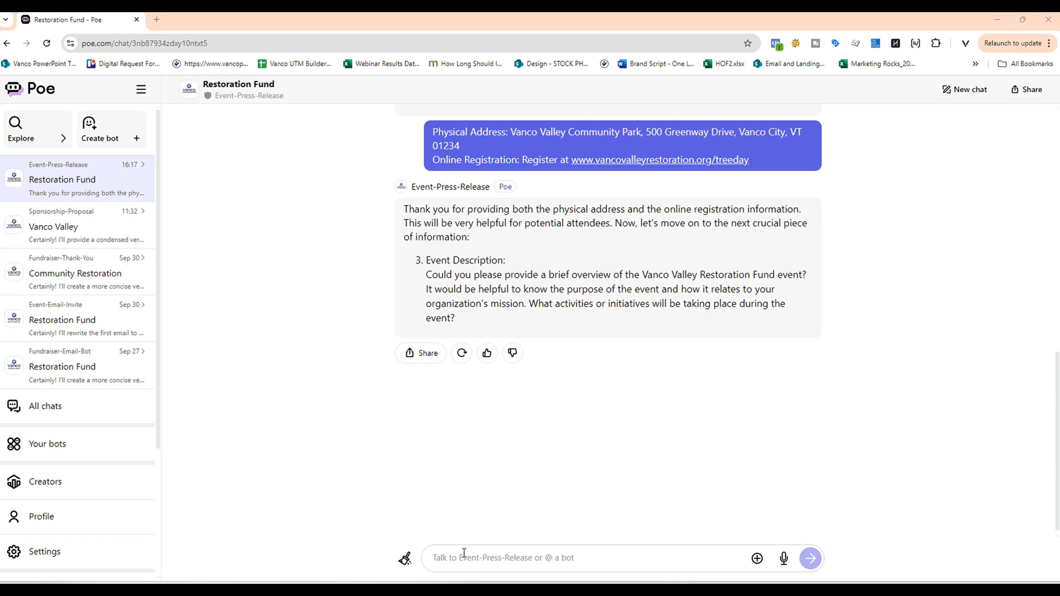
# - Submit the event description: a community day planting 10,000 trees in Vanco Valley for the Green Spaces Initiative to combat recent wildfire effects
pyautogui.click(464, 553)
pyautogui.write("Join us for a day of community action as we come together to plant 10,000 trees in Vanco Valley! This event is a crucial part of our Green Spaces Initiative, aiming to restore the valley's natural beauty and combat the effects of recent wildfires. Your participation supports our mission to rejuvenate the environment and foster a stronger, greener community.")
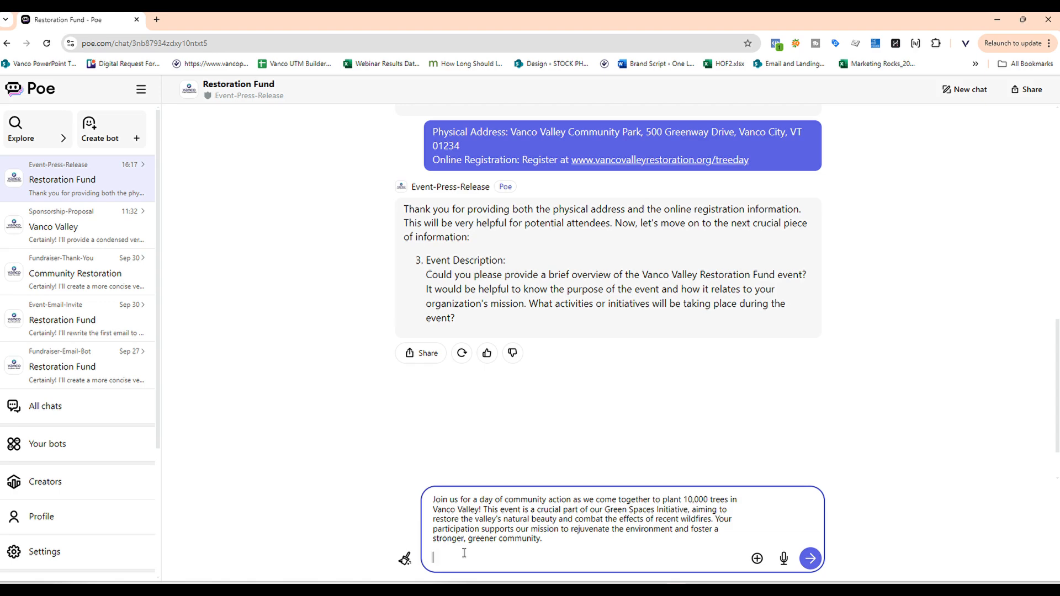
pyautogui.click(810, 559)
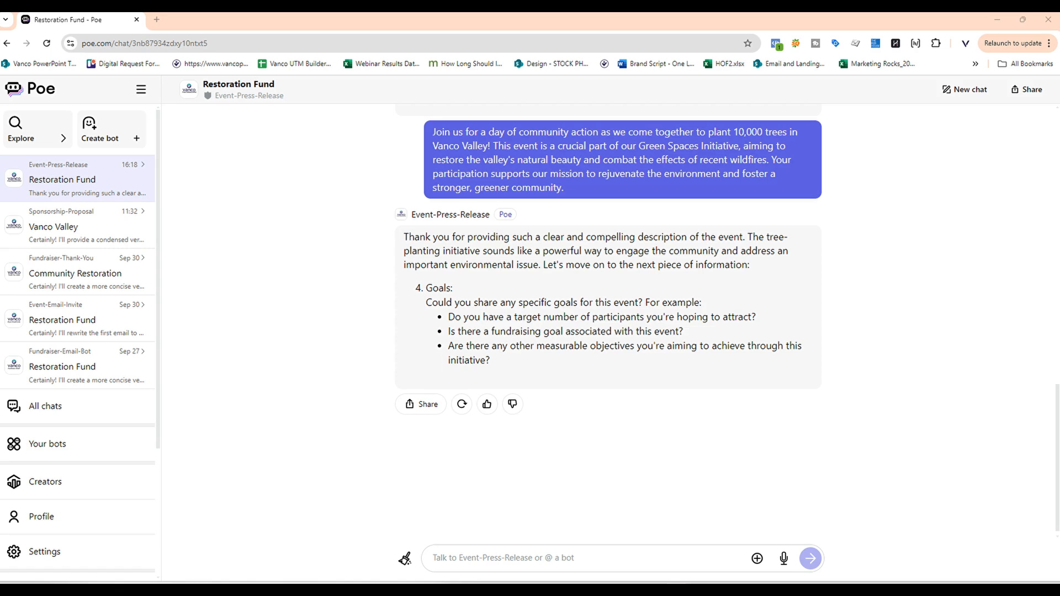
# - Submit the goals: $50,000 for saplings, planting equipment and maintenance, and 10,000 native trees planted to restore 50 acres of forest land
pyautogui.click(476, 557)
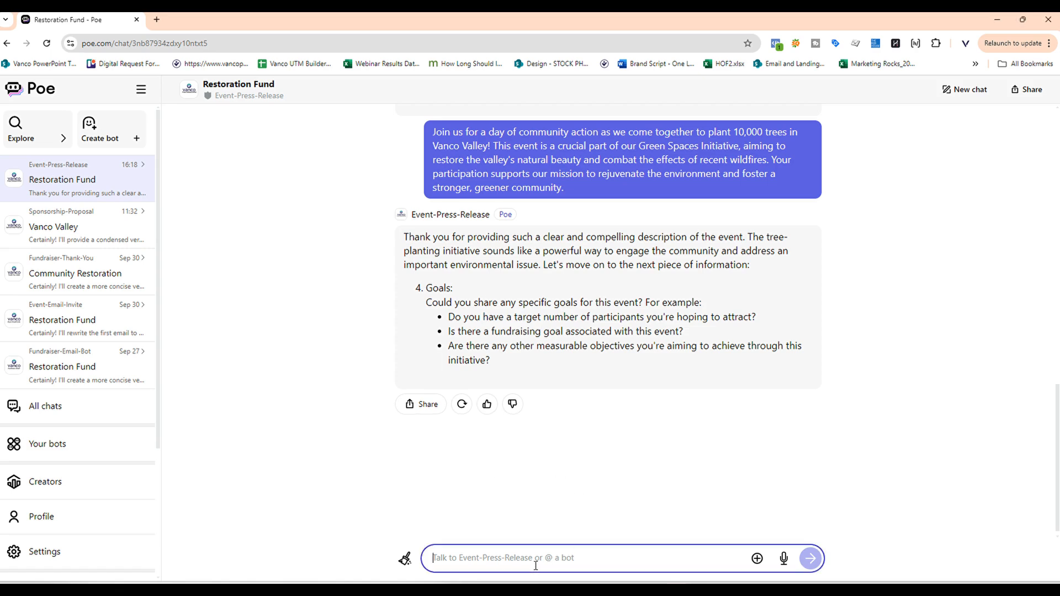
pyautogui.write('Fundraising Target: $50,000 to cover the costs of saplings, planting equipment, and maintenance. Community Impact Objective: Plant 10,000 native trees to restore 50 acres of forest land.')
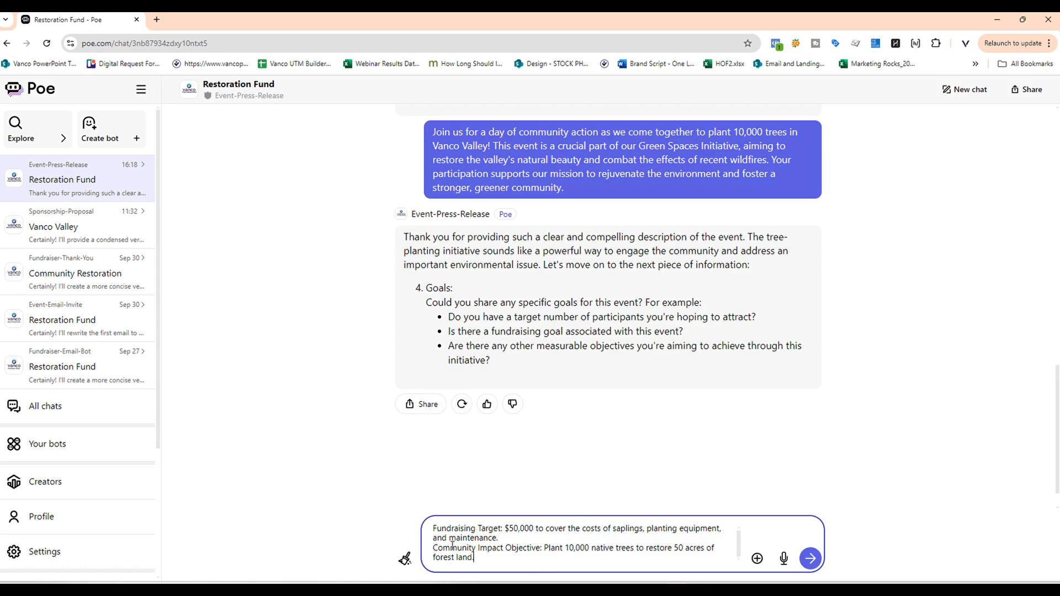
pyautogui.click(810, 558)
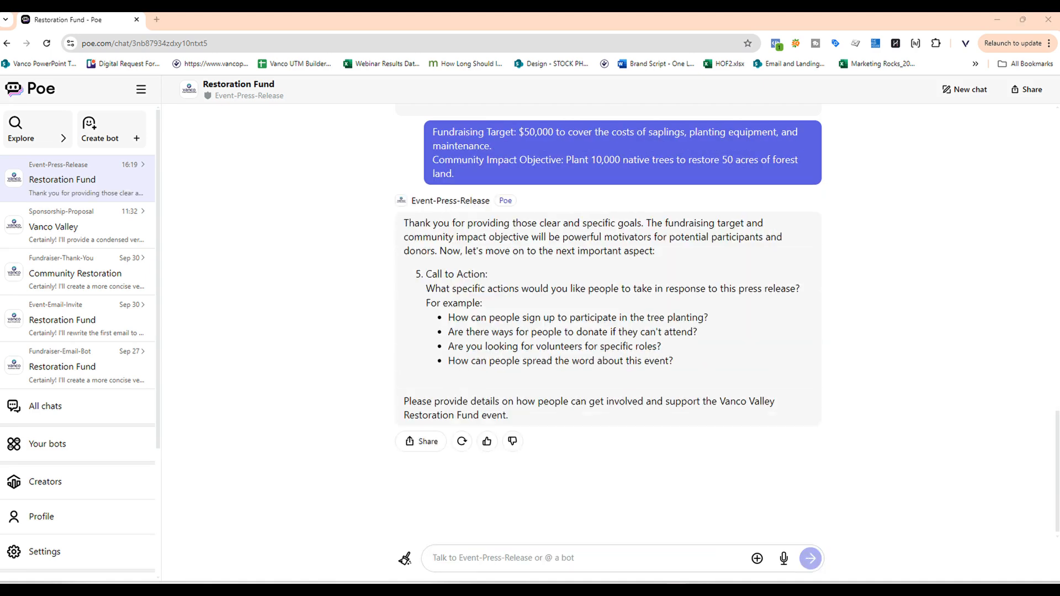
# - Submit the calls to action: volunteer, donate, share the event with #ReforestVancoValley, and have companies sponsor teams or match employee donations
pyautogui.click(559, 562)
pyautogui.write("Participate: Sign up to volunteer for the tree planting. Donate: Contribute financially if you can't attend in person. Spread the Word: Share the event on social media using the hashtag #ReforestVancoValley. Corporate Engagement: Companies can sponsor teams or match employee donations.")
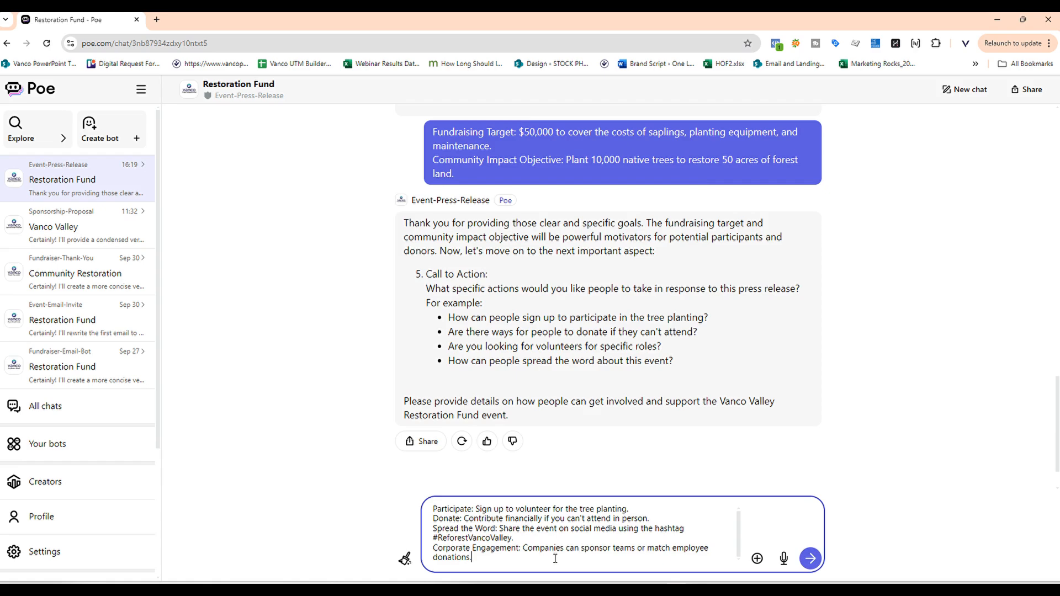
pyautogui.press('Return')
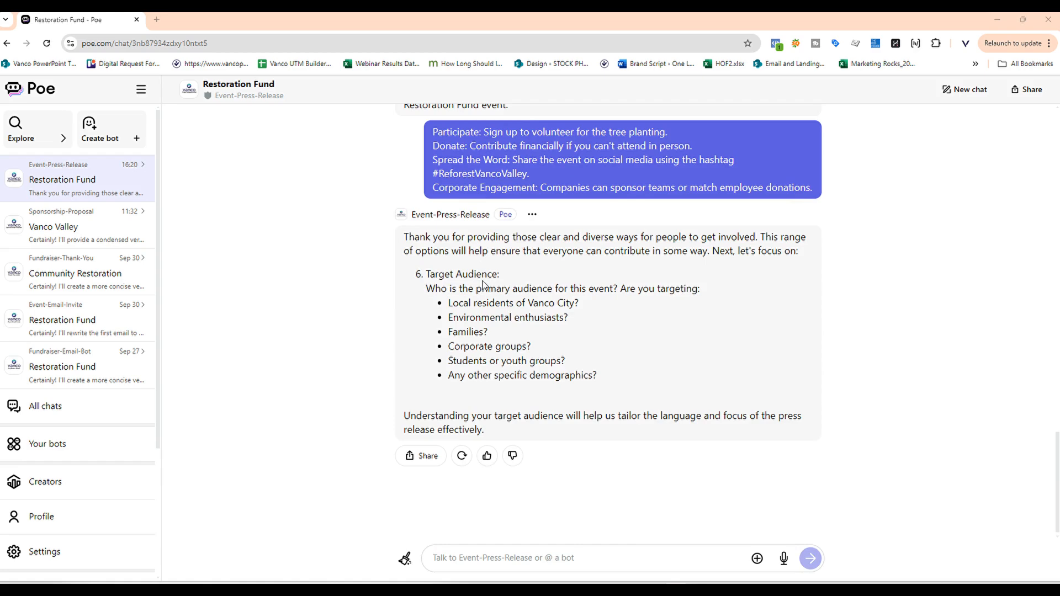
# - Submit the audience: local residents, families, environmental enthusiasts, students and corporate teams, with the Vanco Valley community and future generations as beneficiaries
pyautogui.click(540, 559)
pyautogui.write('Who Should Attend: Local residents, families, environmental enthusiasts, students, and corporate teams. Beneficiaries: The entire Vanco Valley community and future generations who will enjoy a restored natural environment.')
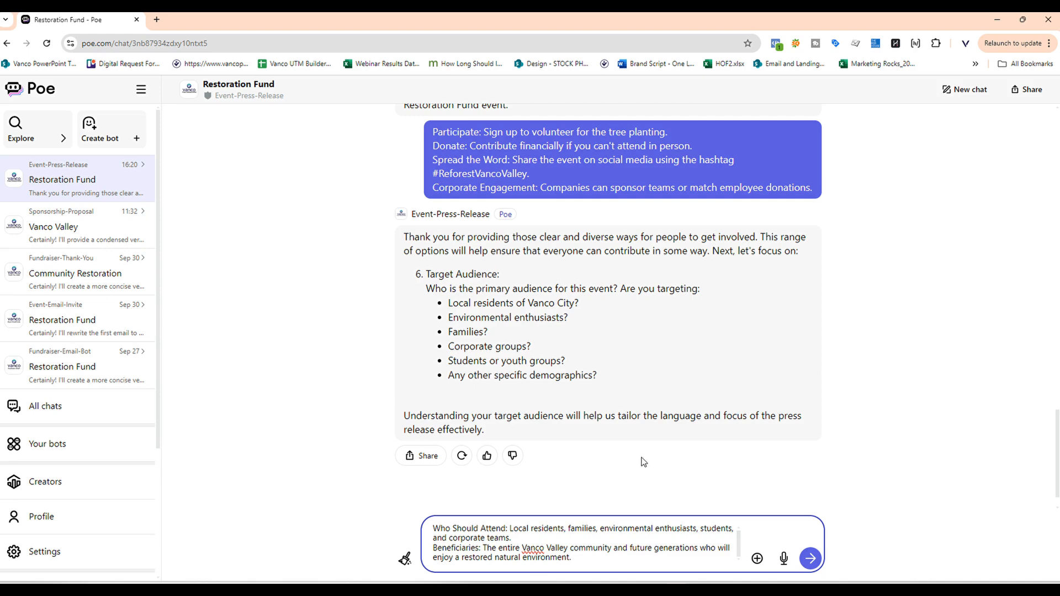
pyautogui.click(810, 559)
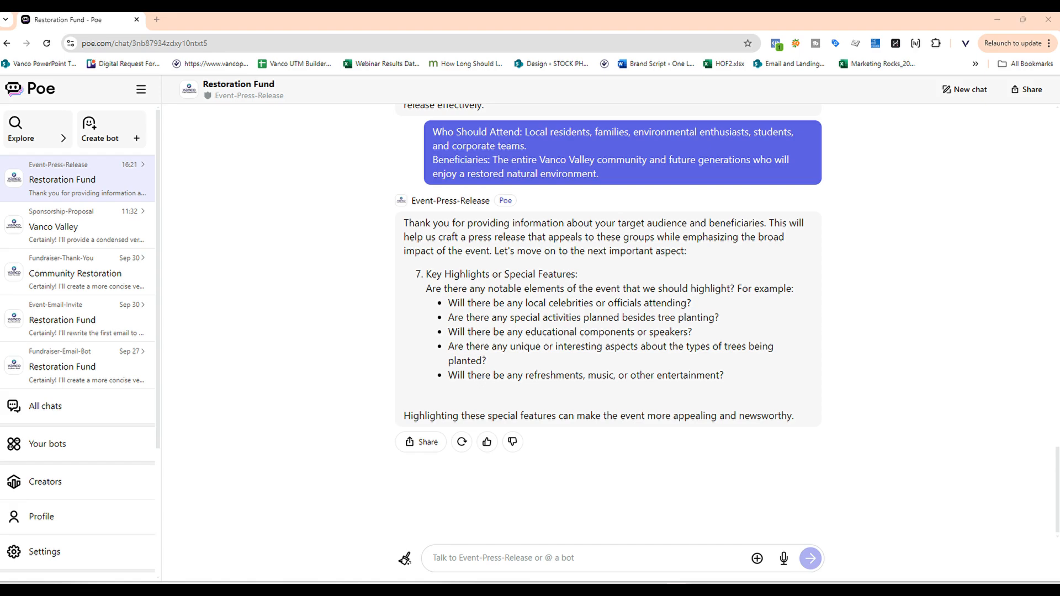
# - Submit the highlights: mayor's opening remarks, reforestation talk, live music, food trucks, workshops, kids' corner, raffle, and free t-shirts for the first 500 volunteers
pyautogui.click(559, 560)
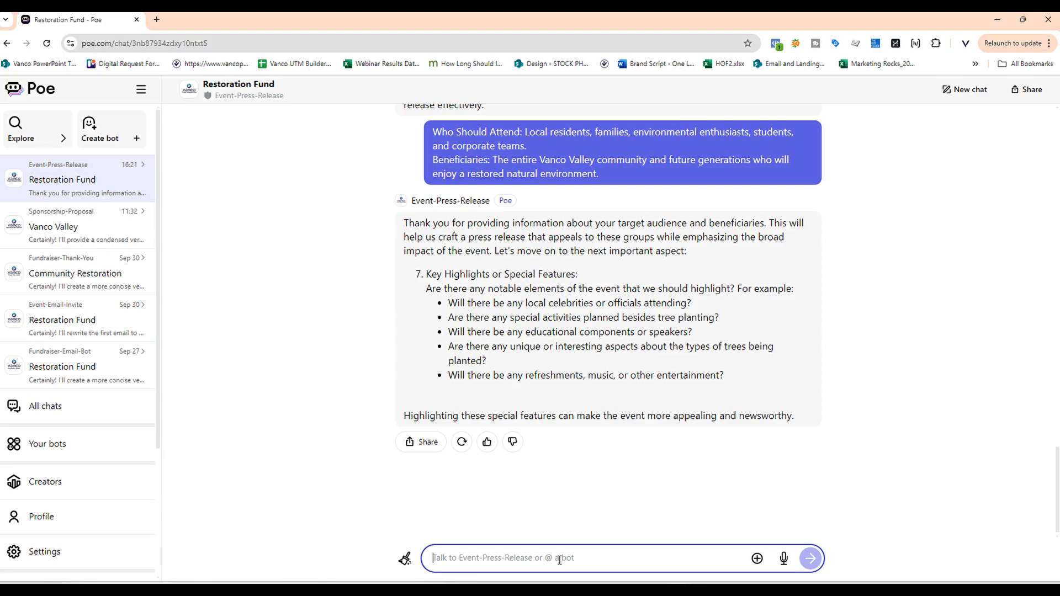
pyautogui.hotkey('ctrl', 'v')
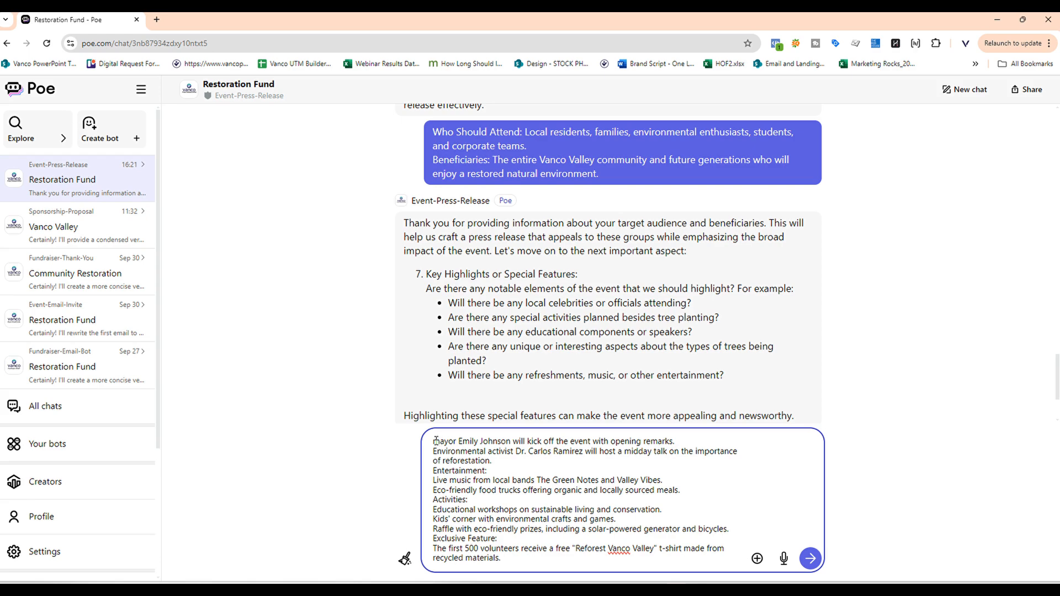
pyautogui.click(810, 558)
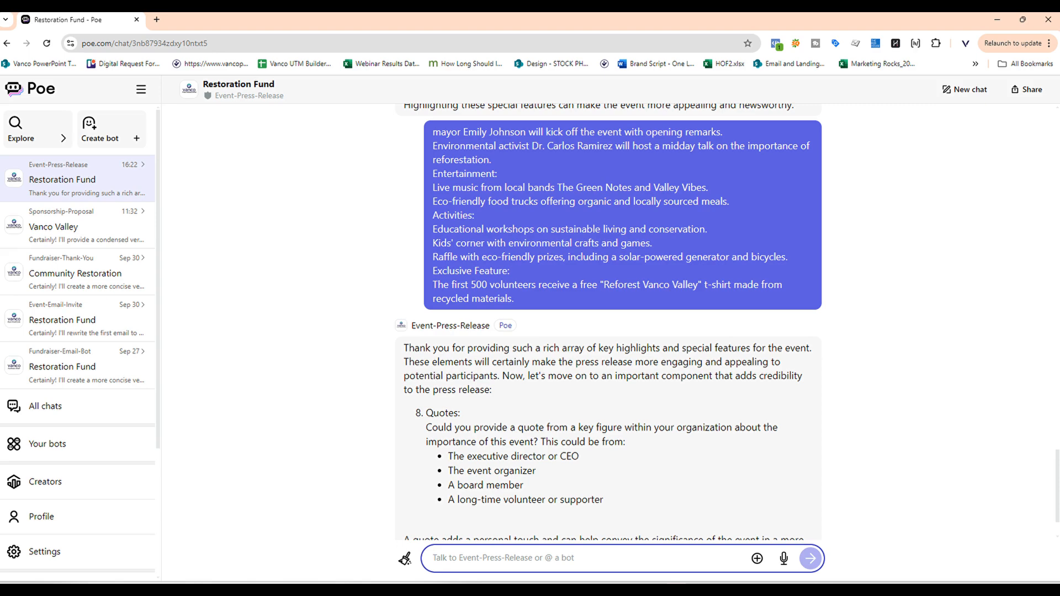
# - Submit the Executive Director's quote: "This event is more than just planting trees; it's about planting hope and investing in the future of our community."
pyautogui.rightClick(500, 557)
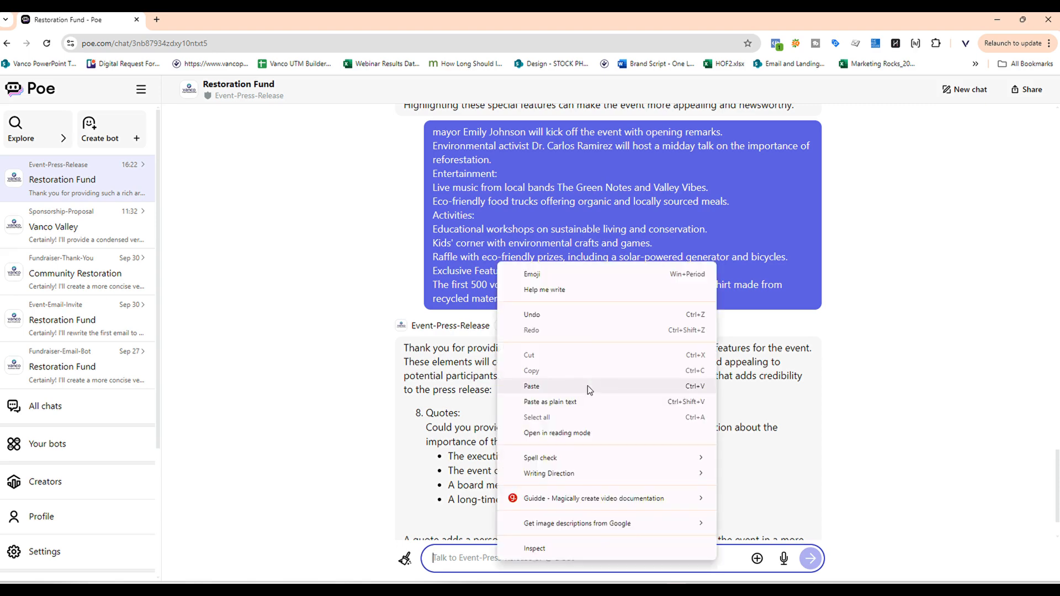
pyautogui.click(587, 386)
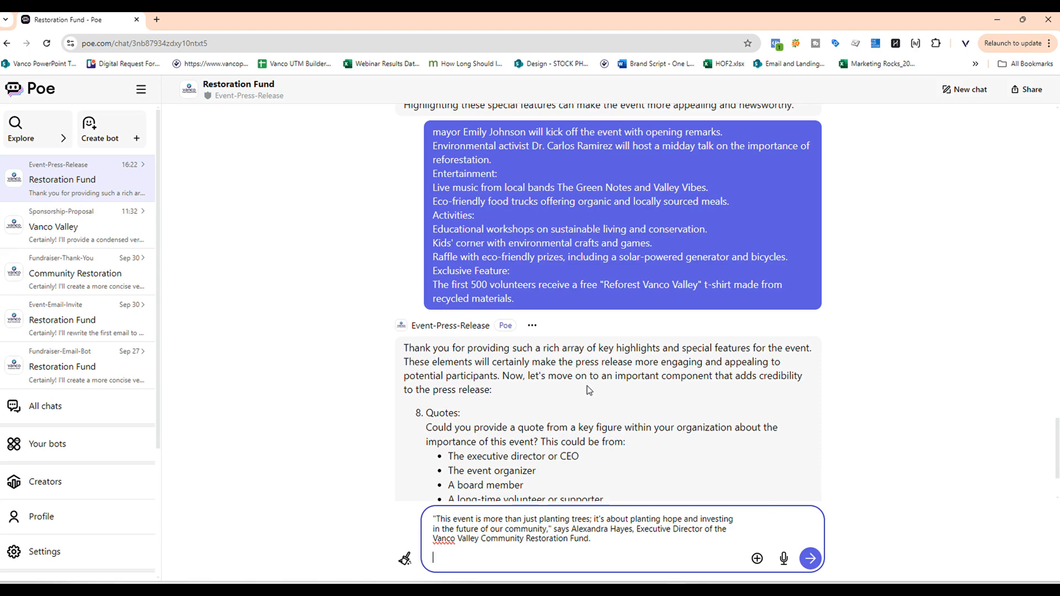
pyautogui.click(810, 558)
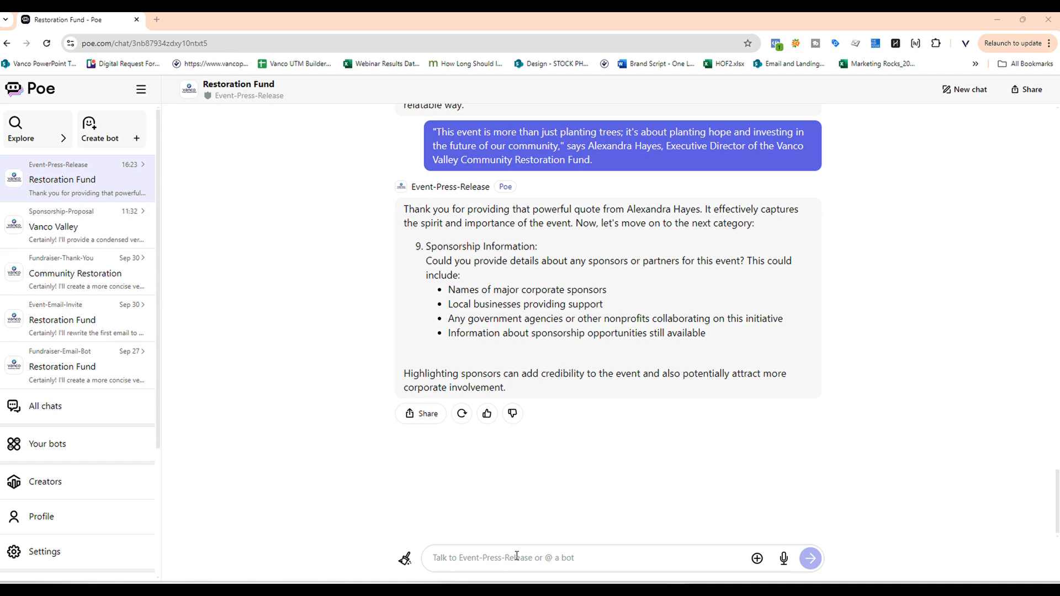
# - Submit sponsors GreenLeaf Industries, EcoHome Builders and Nature's Path Organics, the Grove ($5,000), Sapling ($2,500) and Seed ($1,000) tiers, and accepted in-kind donations
pyautogui.click(516, 556)
pyautogui.write("Sponsorship Information:  Current Sponsors: GreenLeaf Industries EcoHome Builders Nature's Path Organics Sponsorship Opportunities: Grove Sponsor ($5,000): Company signage at the planting site, logo on event materials, and recognition on our website. Sapling Sponsor ($2,500): Logo on event brochure and website acknowledgment. Seed Sponsor ($1,000): Name listed on the event program and website. In-Kind Donations: Accepting planting equipment, refreshments for volunteers, and raffle items.")
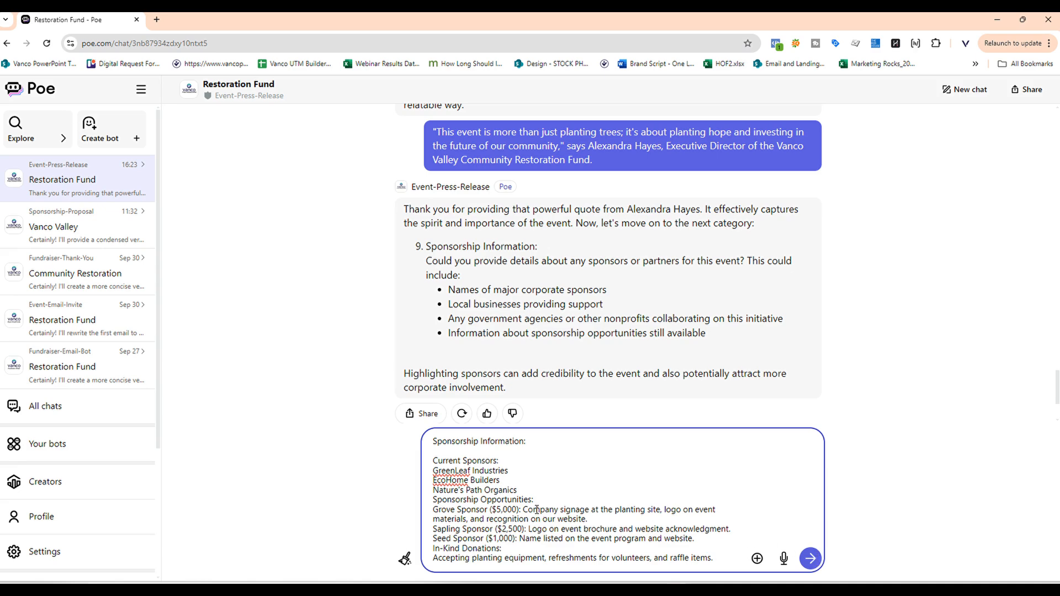
pyautogui.click(810, 559)
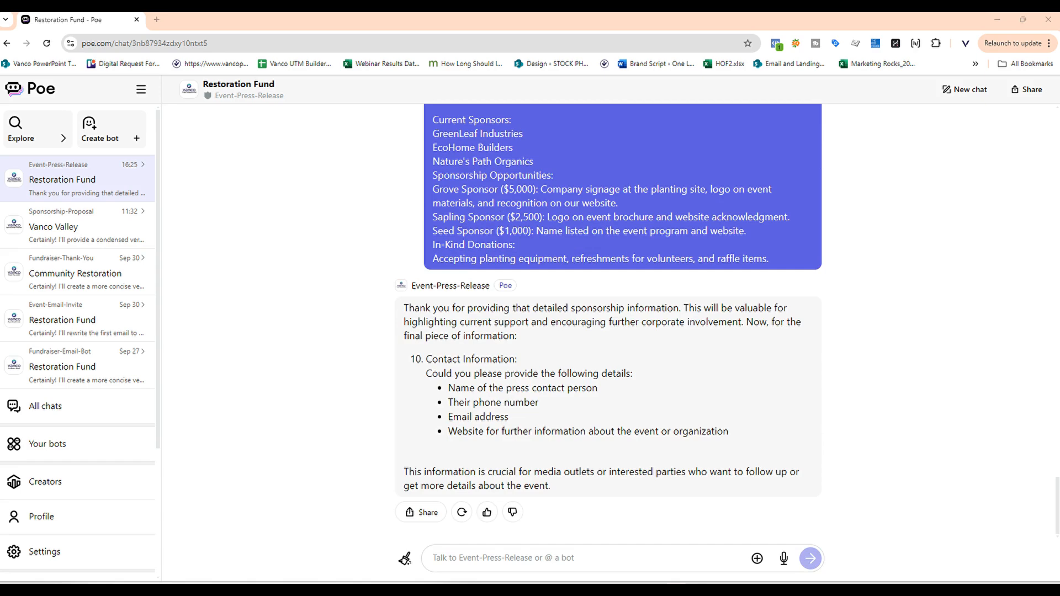
pyautogui.hotkey('ctrl', 'v')
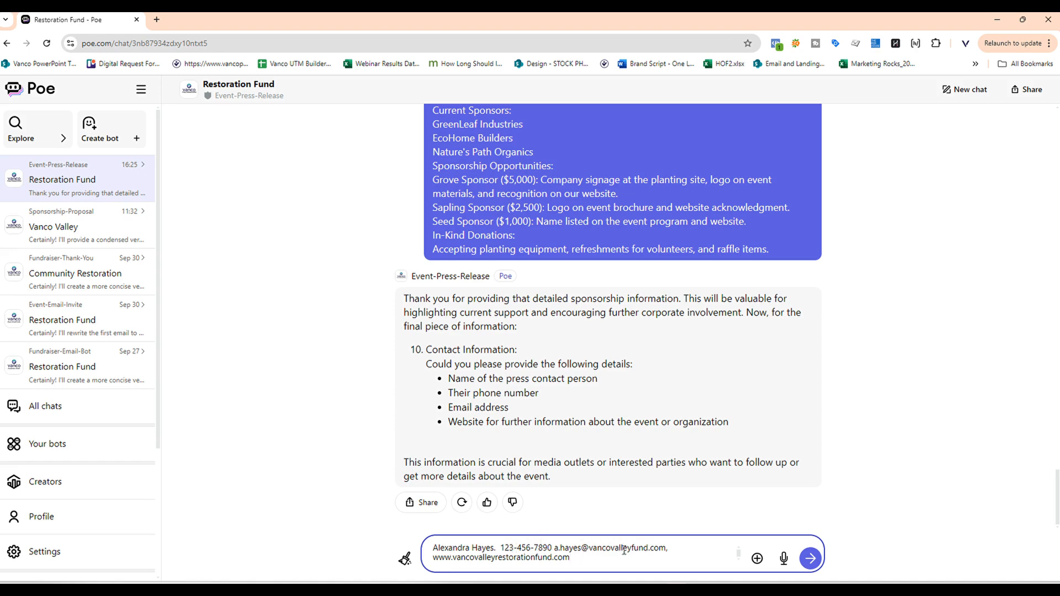
pyautogui.click(810, 558)
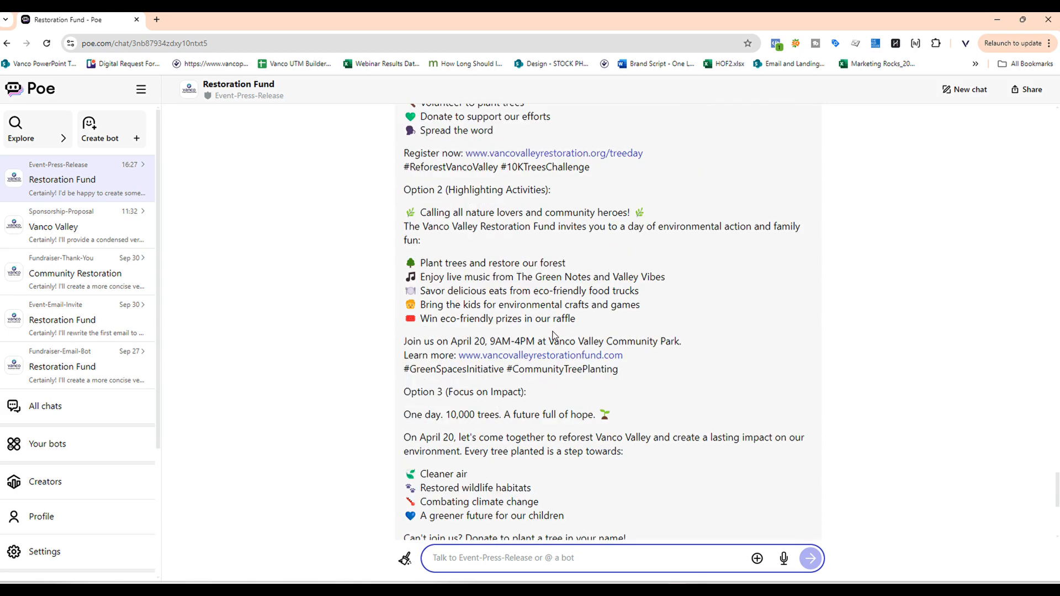
pyautogui.scroll(-1, 549, 334)
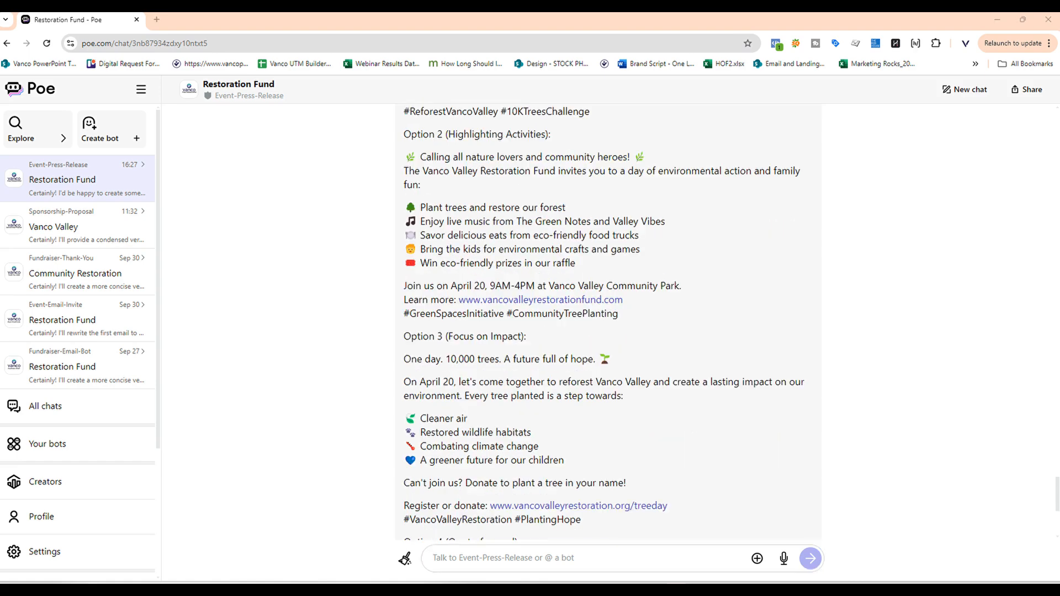